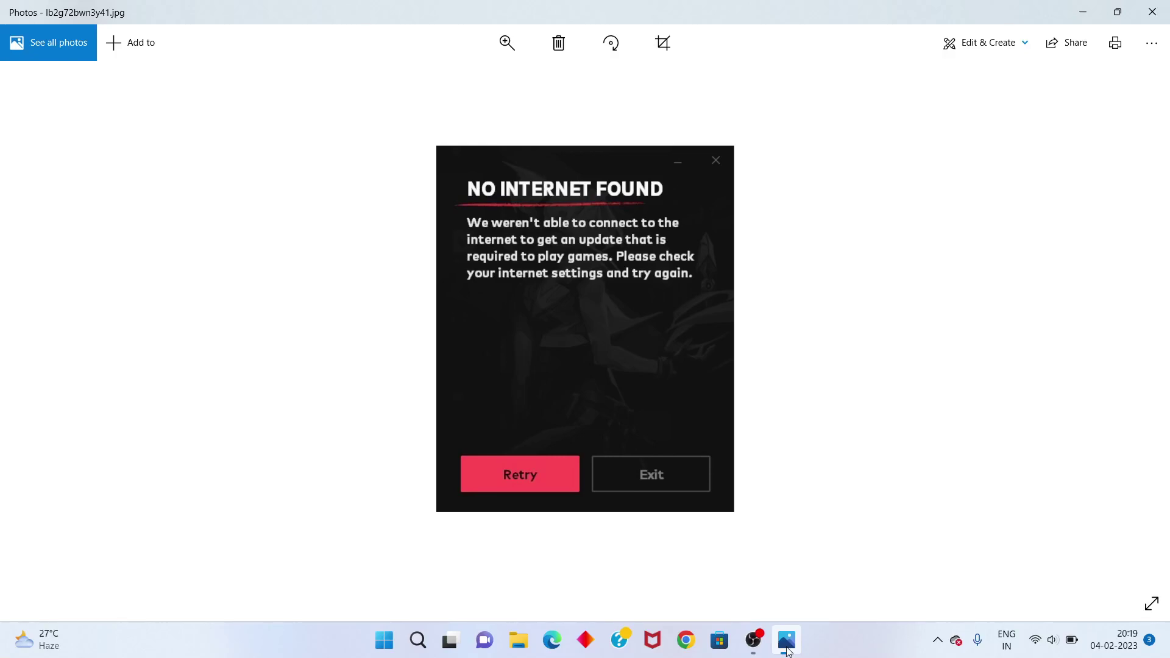
Step: Bring up the 'No Internet Found' error screenshot in Photos, then close it
{"action": "left_click", "coordinate": [788, 651]}
{"action": "left_click", "coordinate": [1147, 7]}
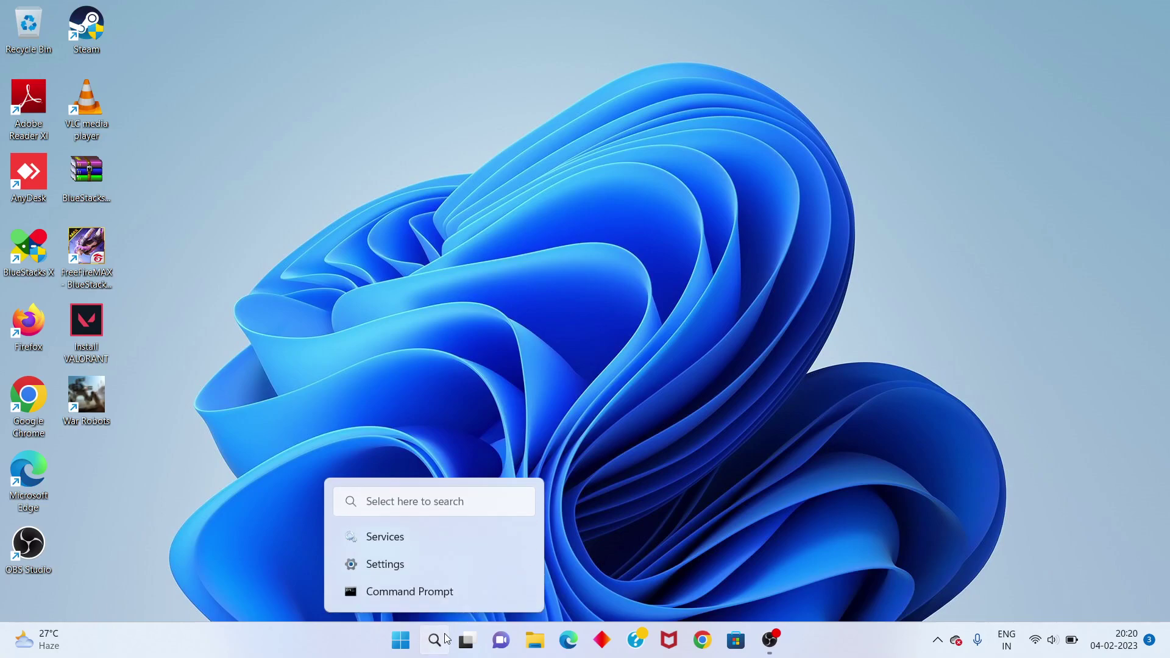
Step: Search Windows for 'sett' and launch the Settings app
{"action": "left_click", "coordinate": [433, 639]}
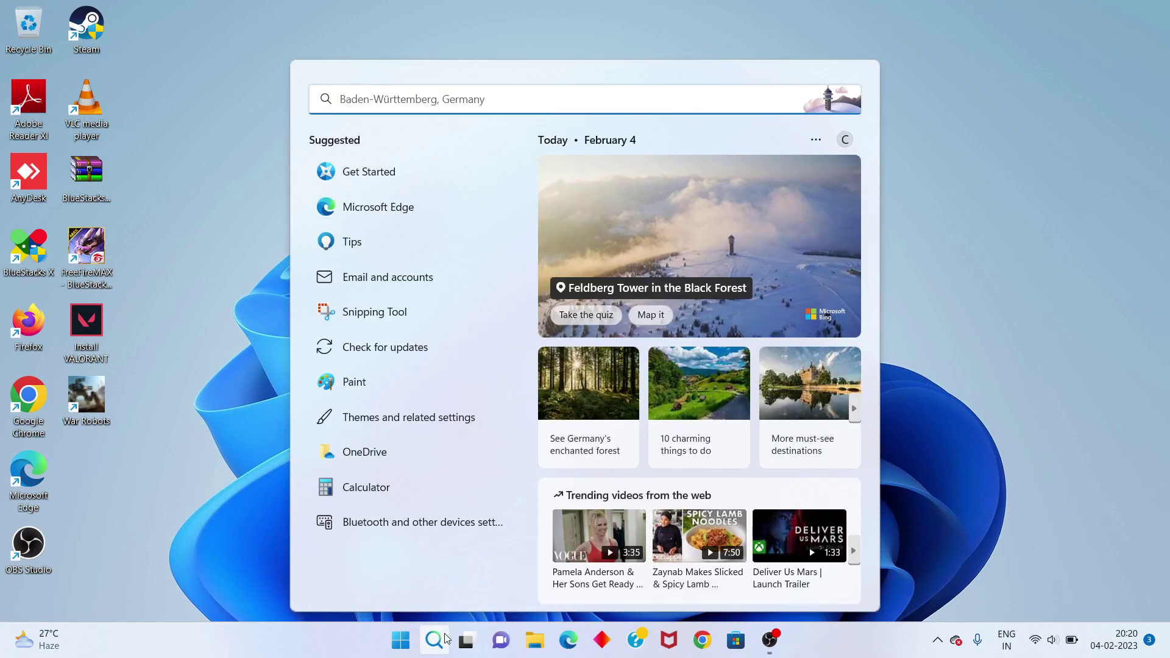
{"action": "type", "text": "sett"}
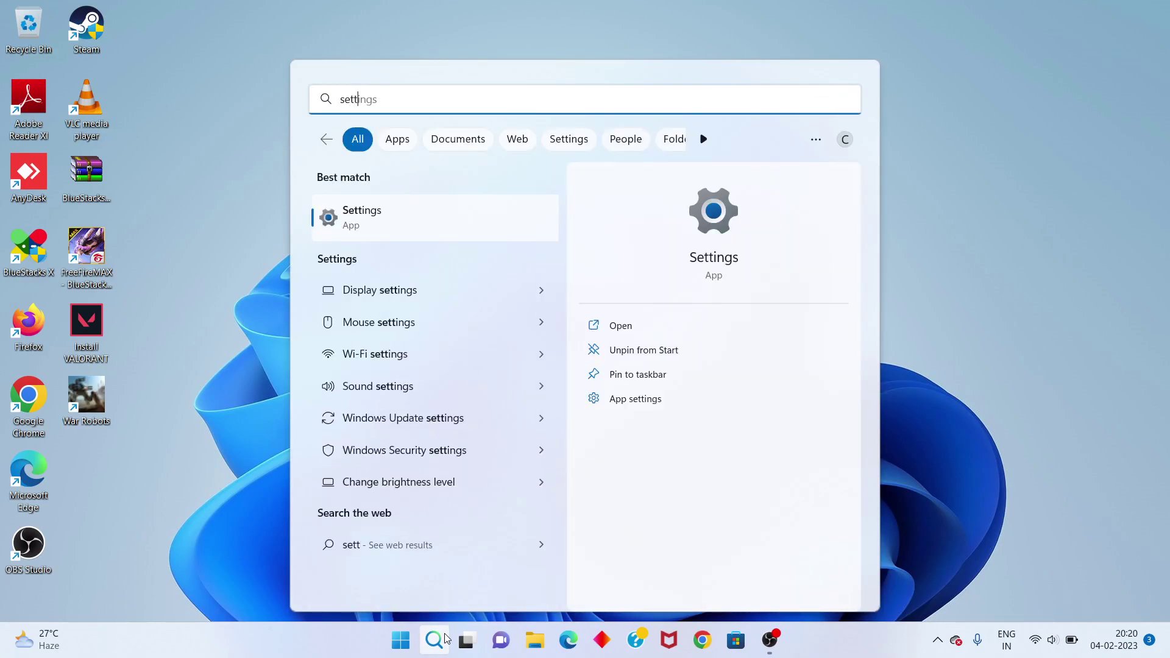
{"action": "key", "text": "Return"}
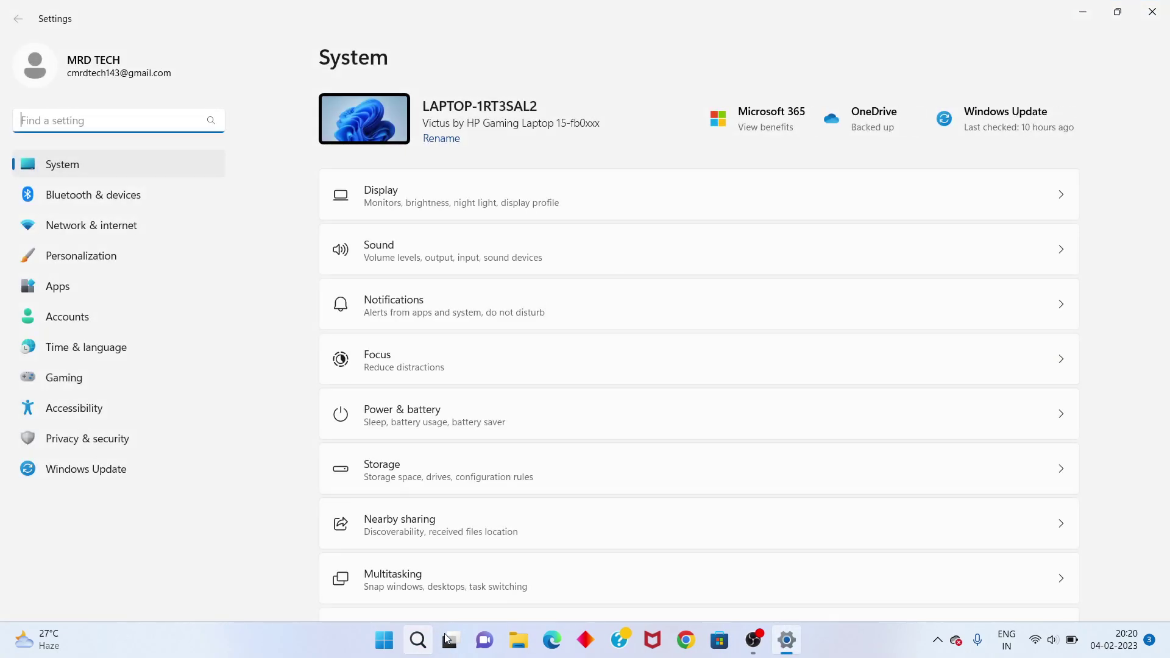
Step: Search Settings for 'time', confirm Set the time automatically is On, then close Settings
{"action": "scroll", "coordinate": [489, 444], "scroll_direction": "down", "scroll_amount": 5}
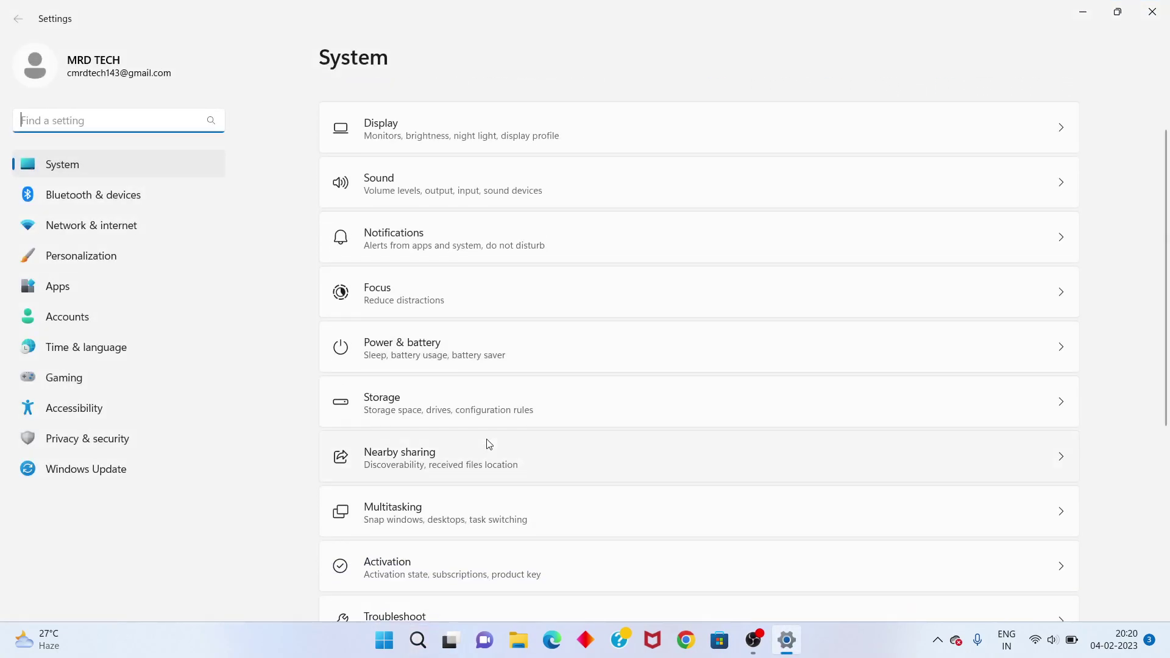
{"action": "scroll", "coordinate": [489, 444], "scroll_direction": "down", "scroll_amount": 2}
{"action": "scroll", "coordinate": [489, 443], "scroll_direction": "up", "scroll_amount": 7}
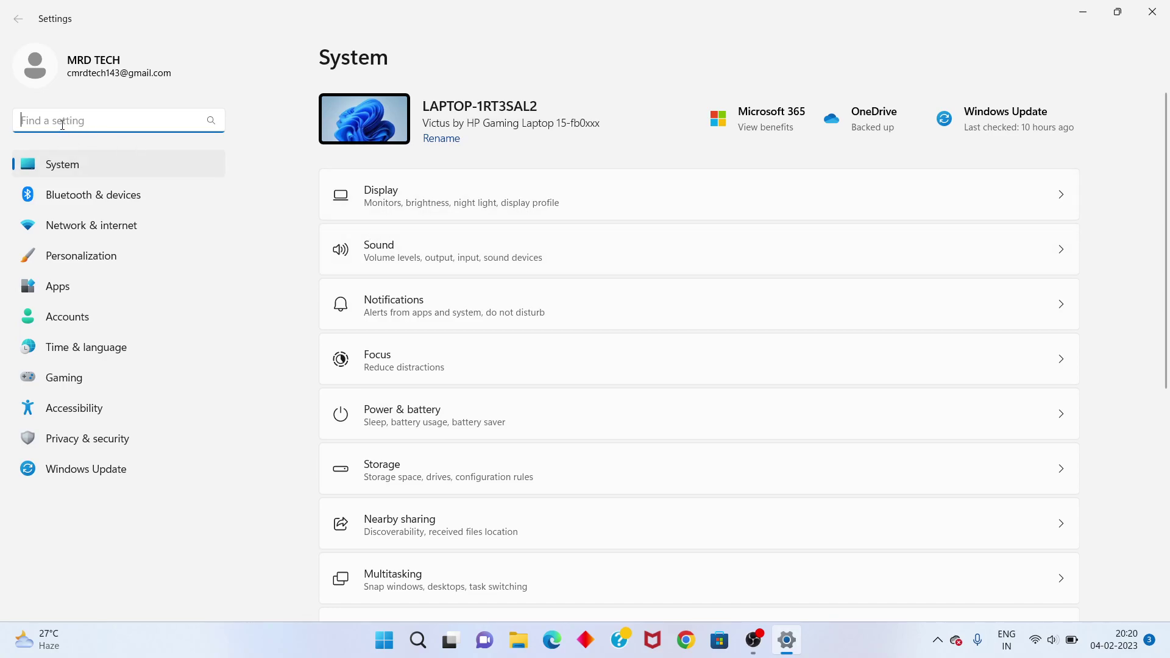
{"action": "type", "text": "t"}
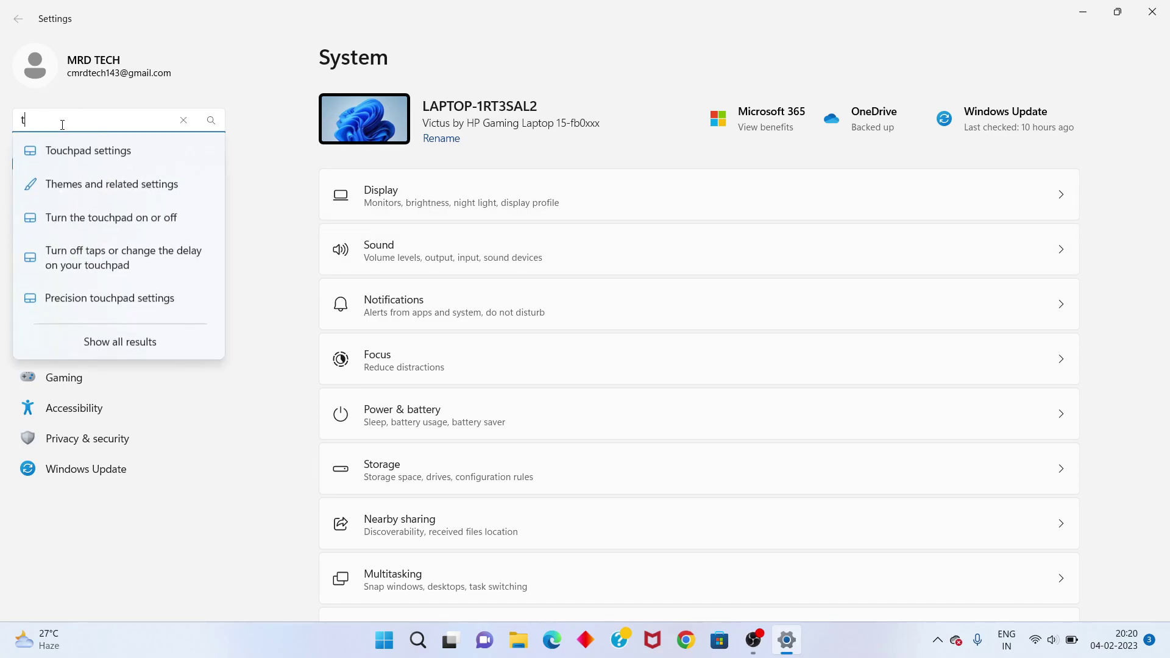
{"action": "type", "text": "ame"}
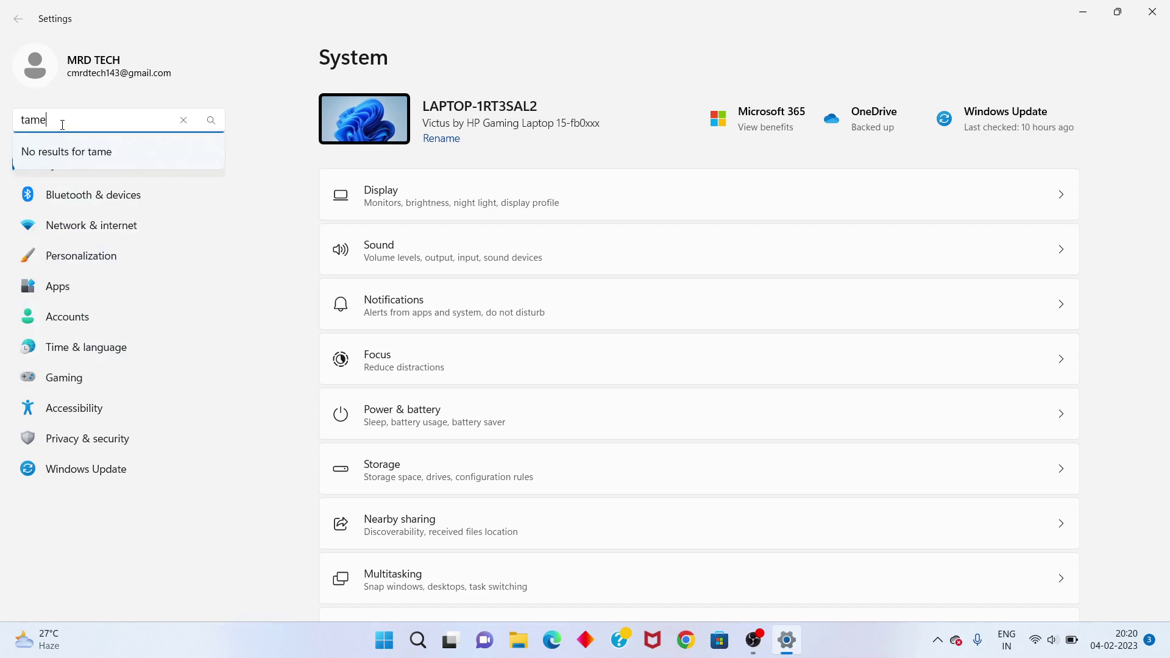
{"action": "key", "text": "BackSpace"}
{"action": "key", "text": "BackSpace"}
{"action": "key", "text": "BackSpace"}
{"action": "type", "text": "ime"}
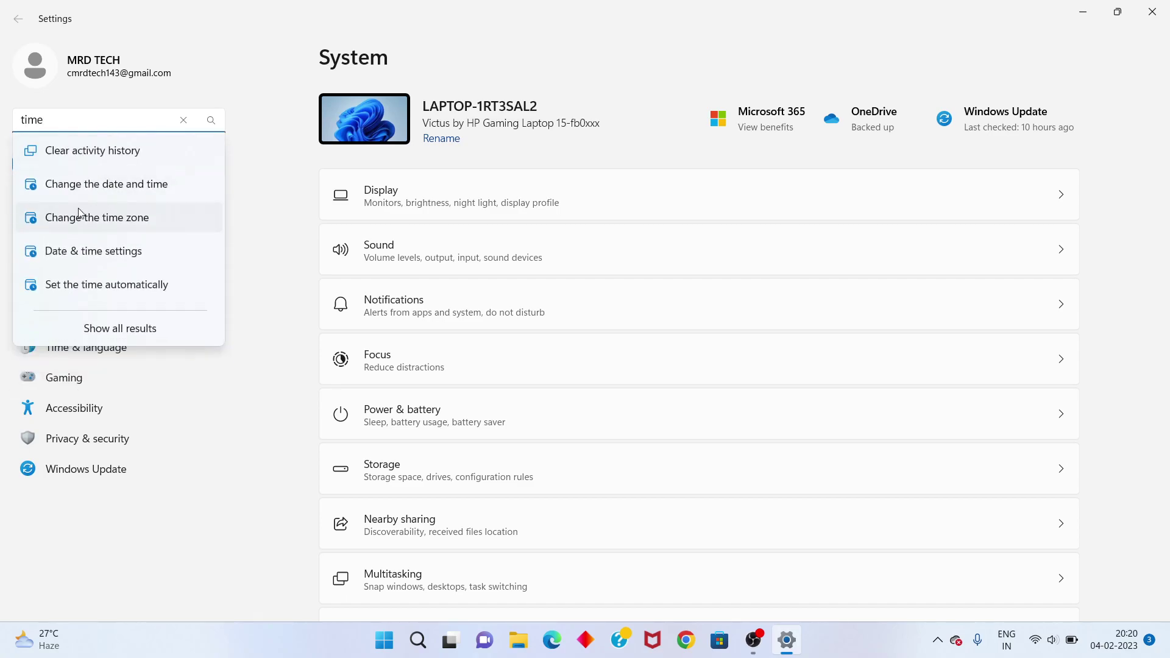
{"action": "left_click", "coordinate": [131, 292]}
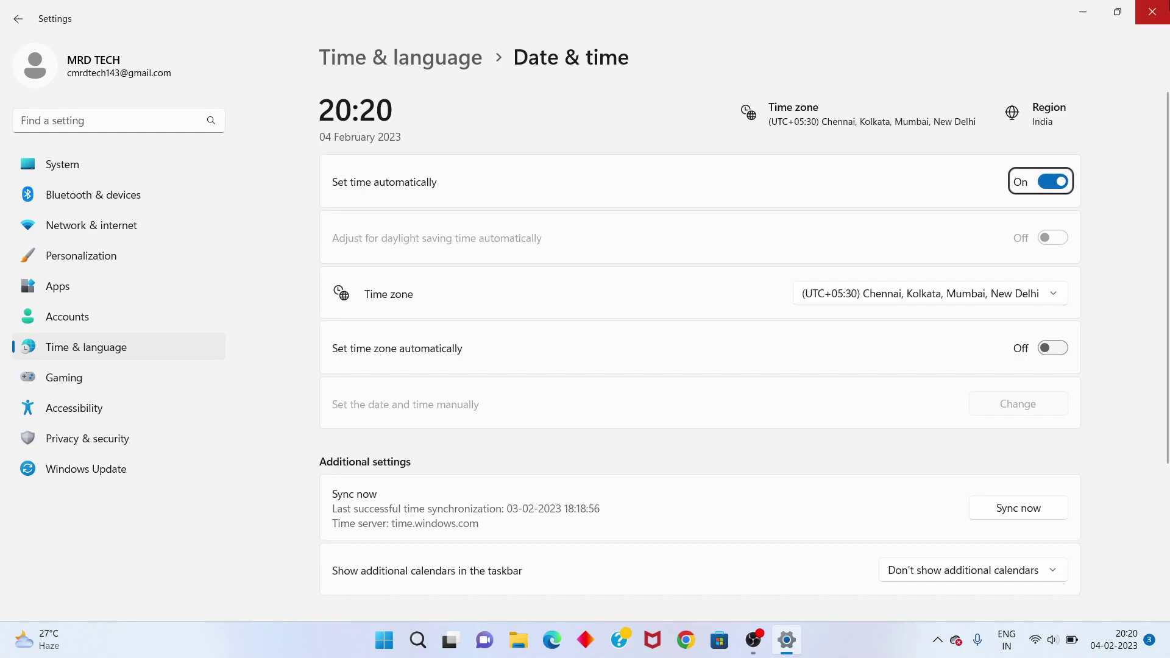
{"action": "left_click", "coordinate": [1151, 11]}
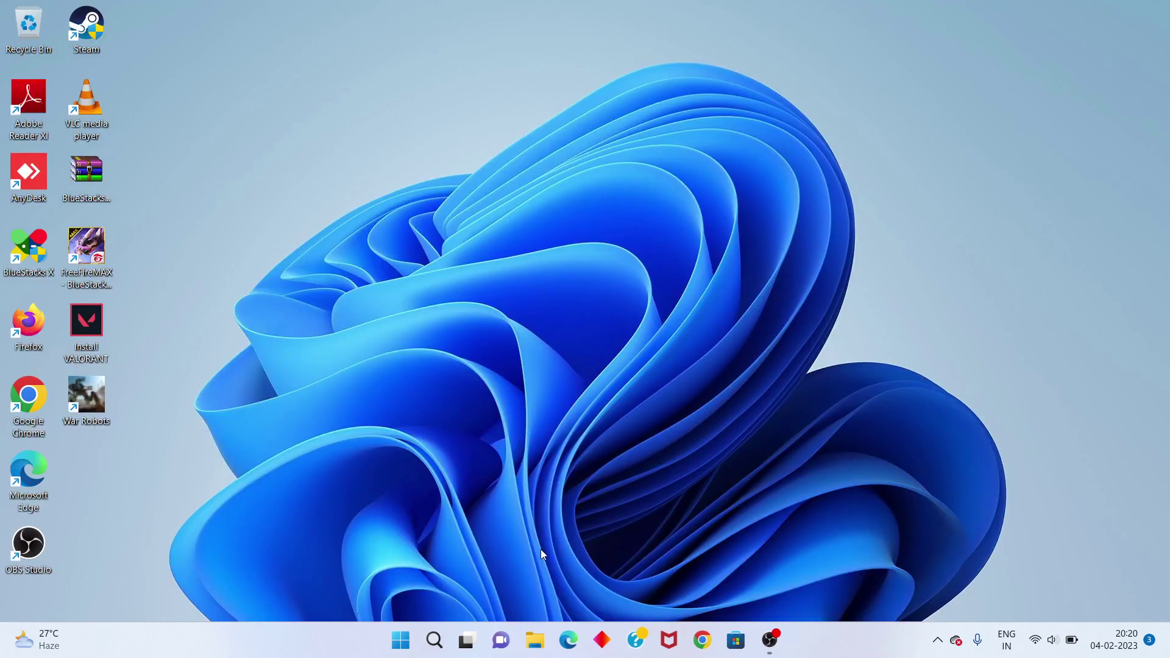
Step: Search for 'cmd' and run Command Prompt as administrator
{"action": "left_click", "coordinate": [442, 646]}
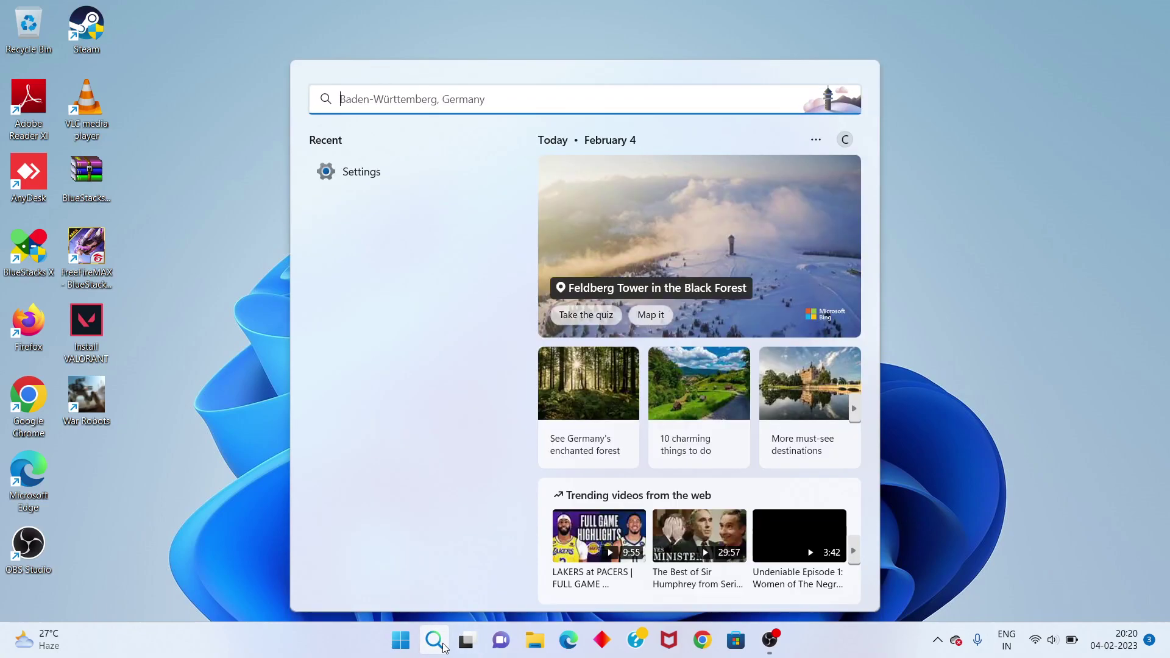
{"action": "type", "text": "cmd"}
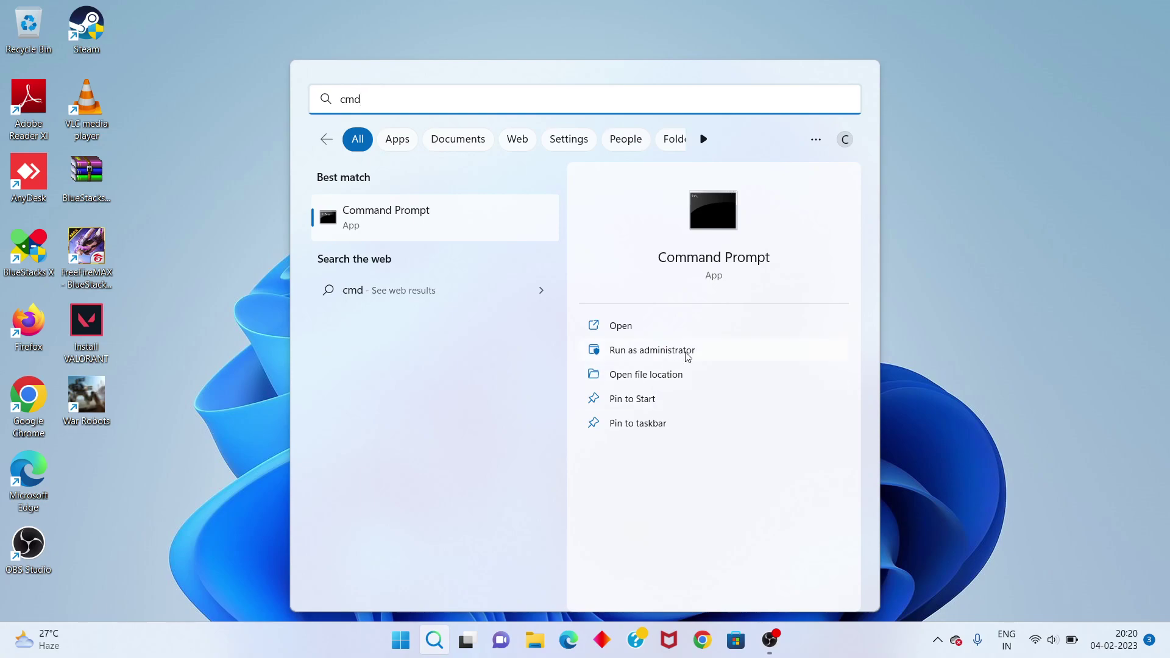
{"action": "left_click", "coordinate": [701, 352]}
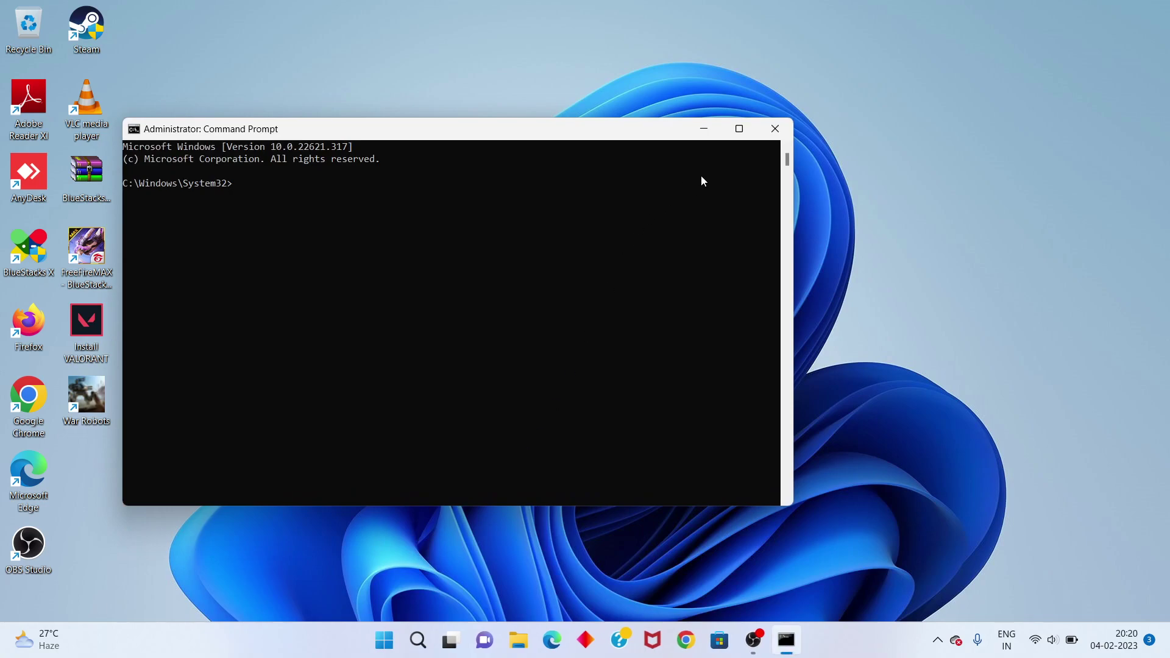
Step: Maximize the console and run ipconfig /flushdns followed by ipconfig /release
{"action": "left_click", "coordinate": [739, 129]}
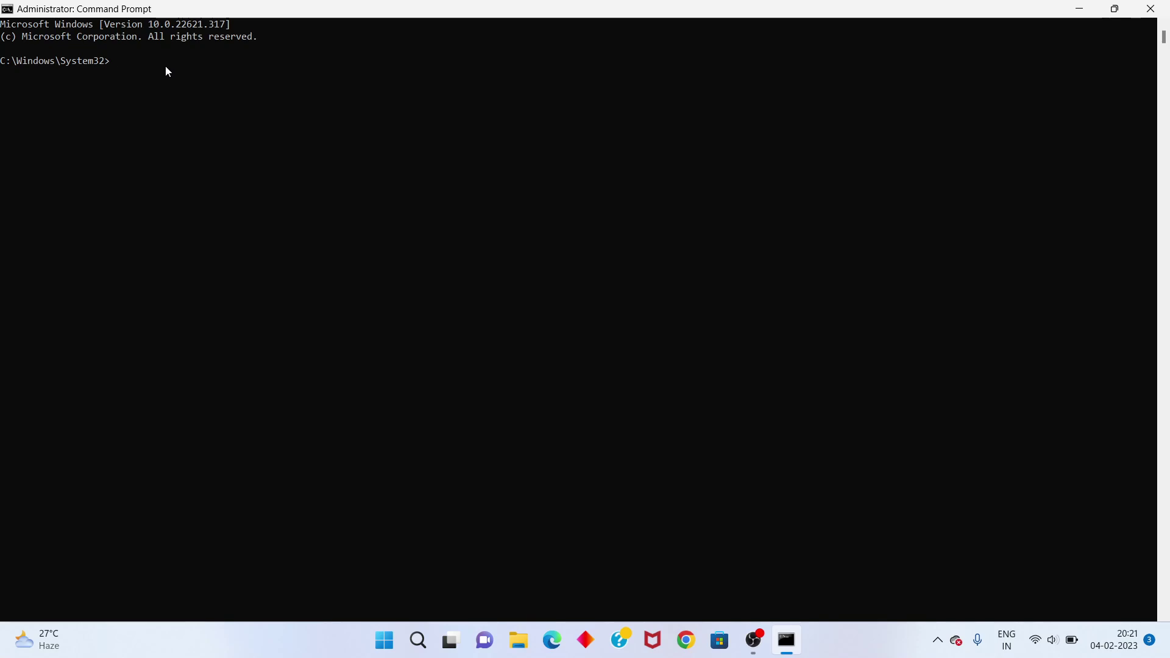
{"action": "type", "text": "ipconfig"}
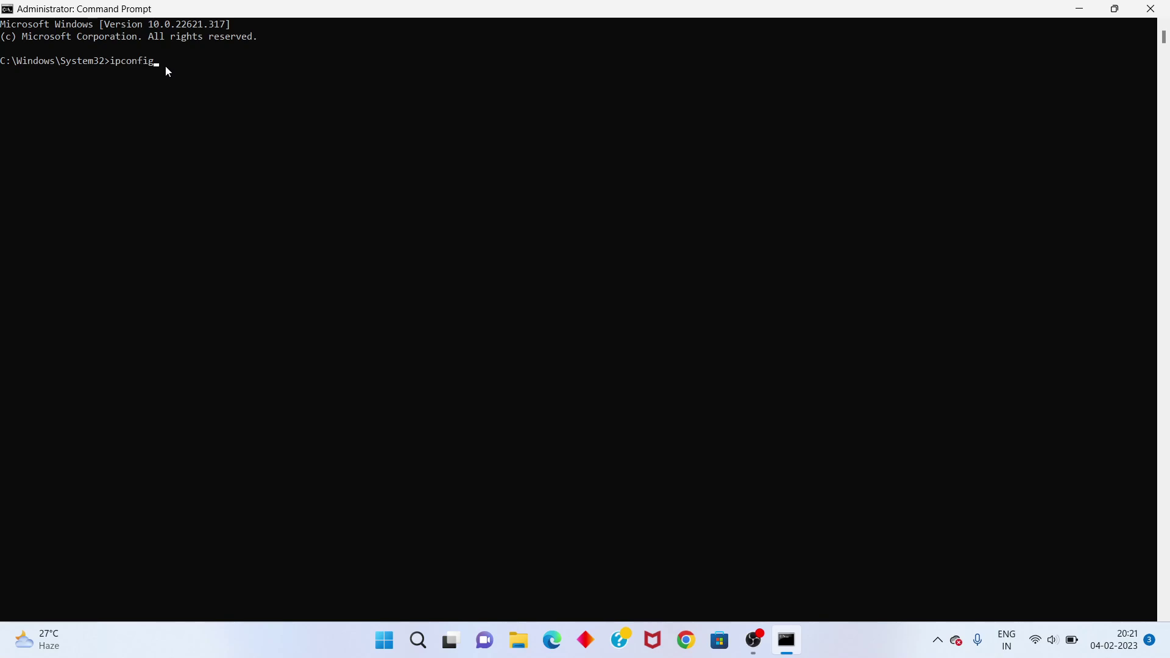
{"action": "type", "text": " /"}
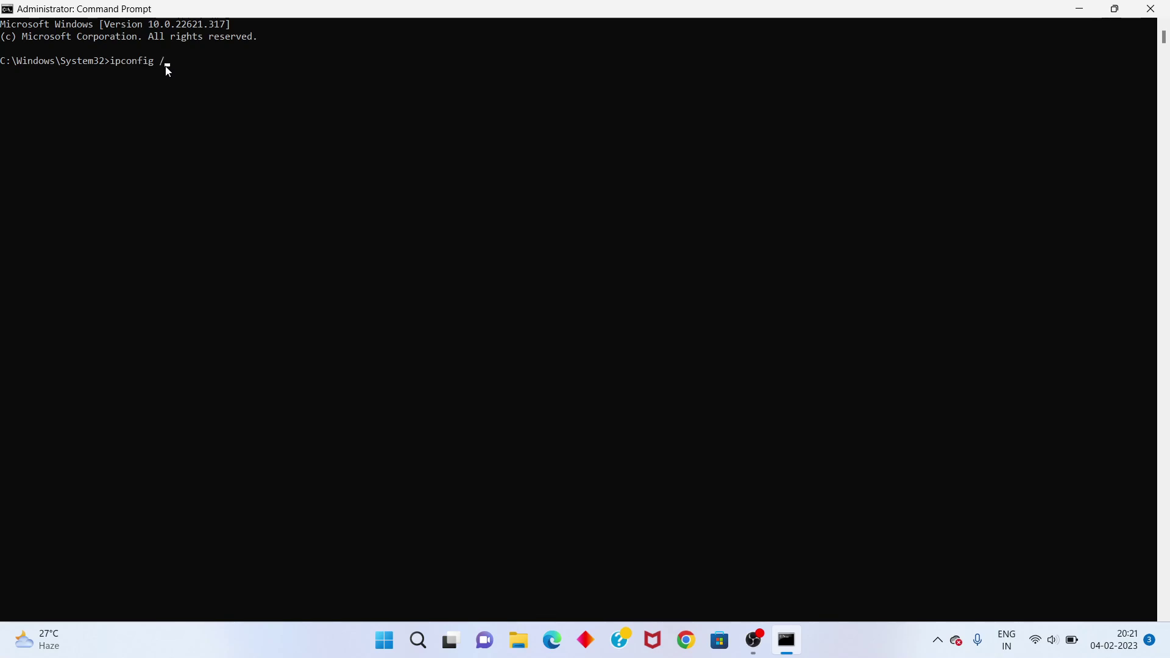
{"action": "type", "text": "flus"}
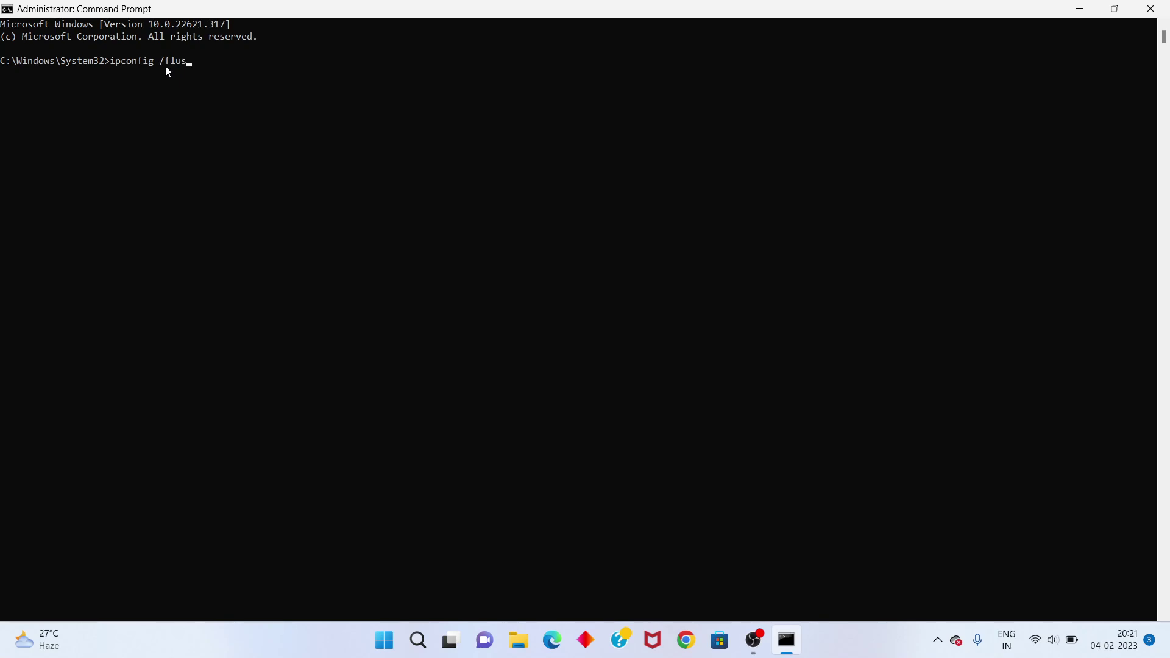
{"action": "type", "text": "hdns"}
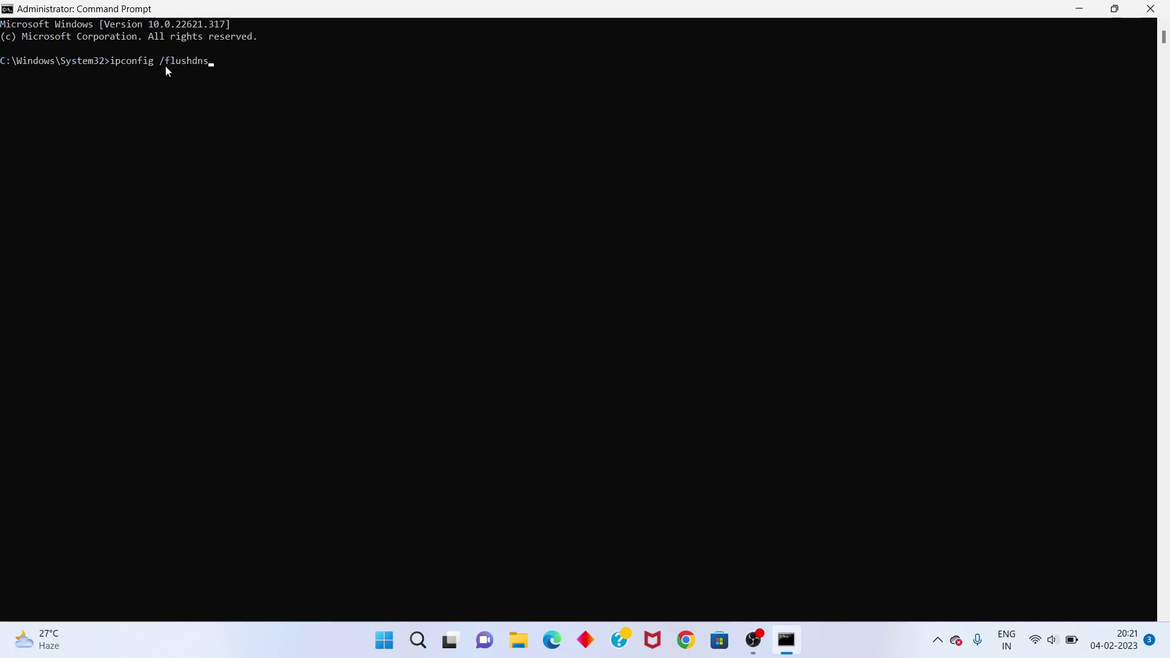
{"action": "key", "text": "Return"}
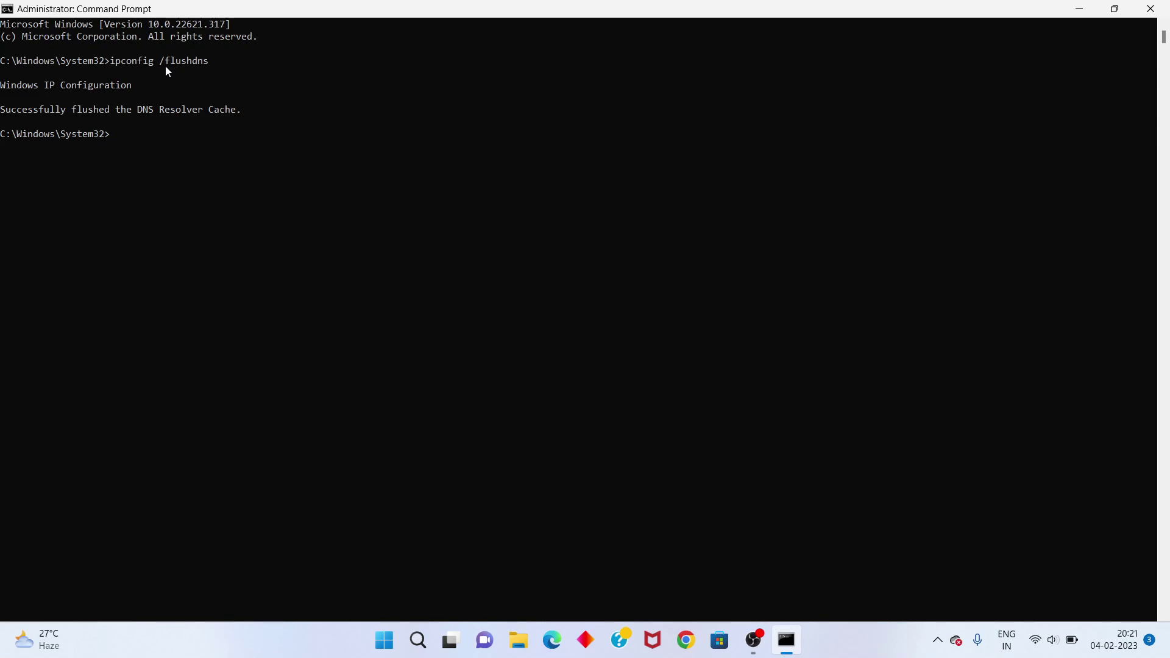
{"action": "type", "text": "ipconfig /release"}
{"action": "key", "text": "Return"}
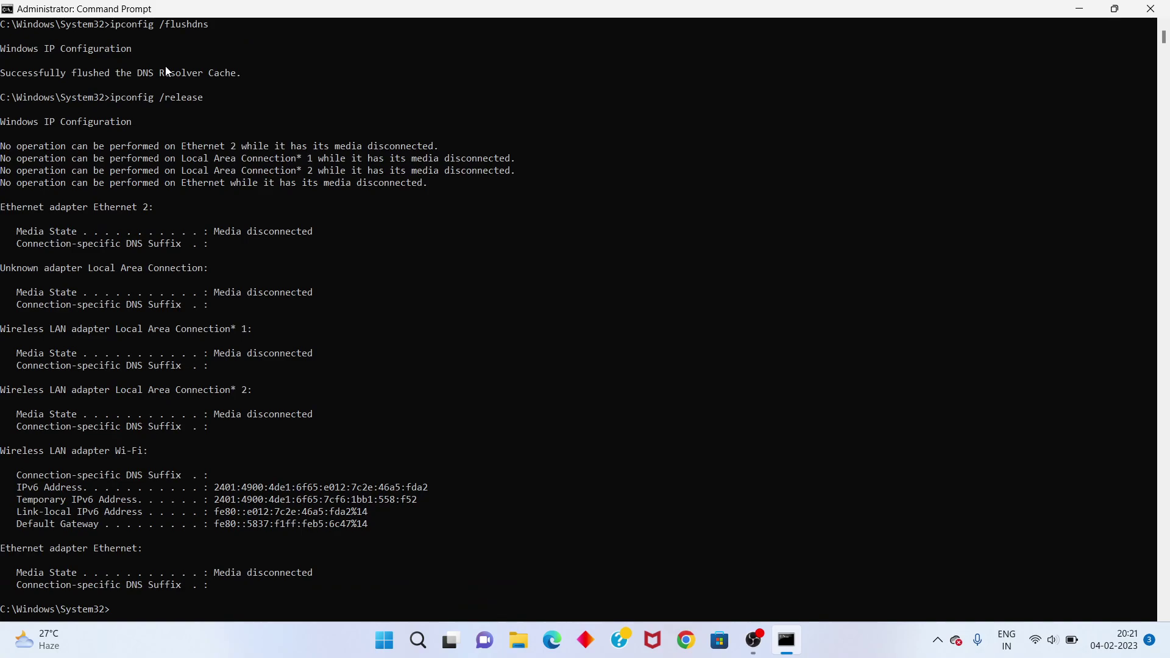
Step: Run ipconfig /renew to restore IPv4 192.168.43.80, then enter netsh winsock reset
{"action": "type", "text": "ipcon fig/renew"}
{"action": "key", "text": "Return"}
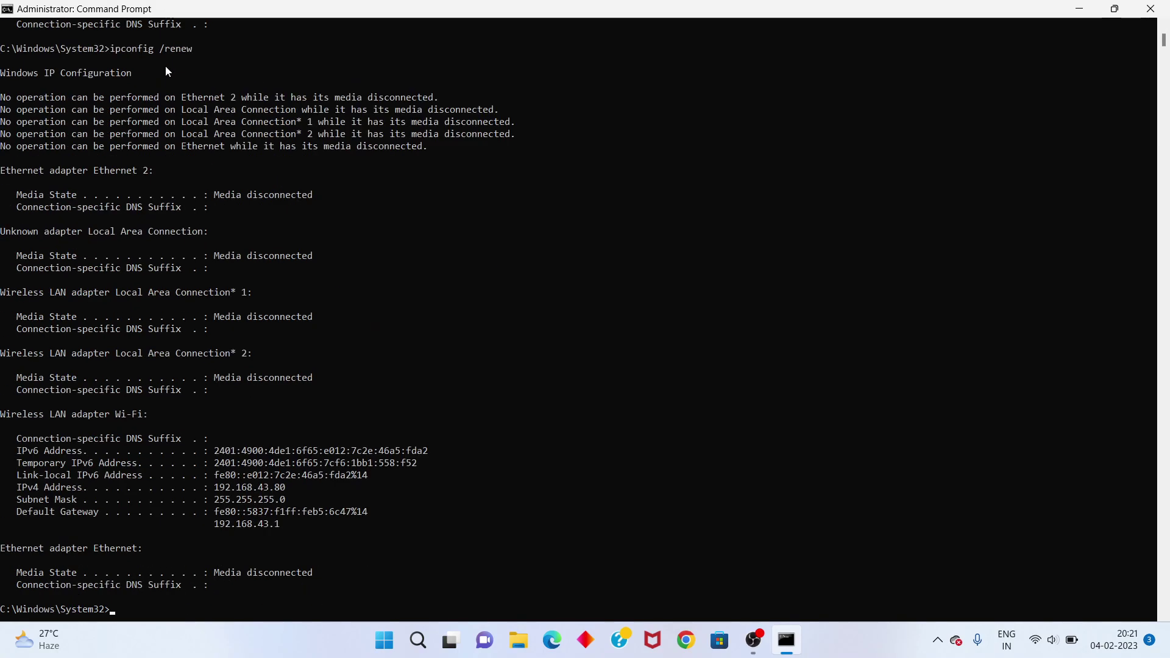
{"action": "type", "text": "n"}
{"action": "type", "text": "ets"}
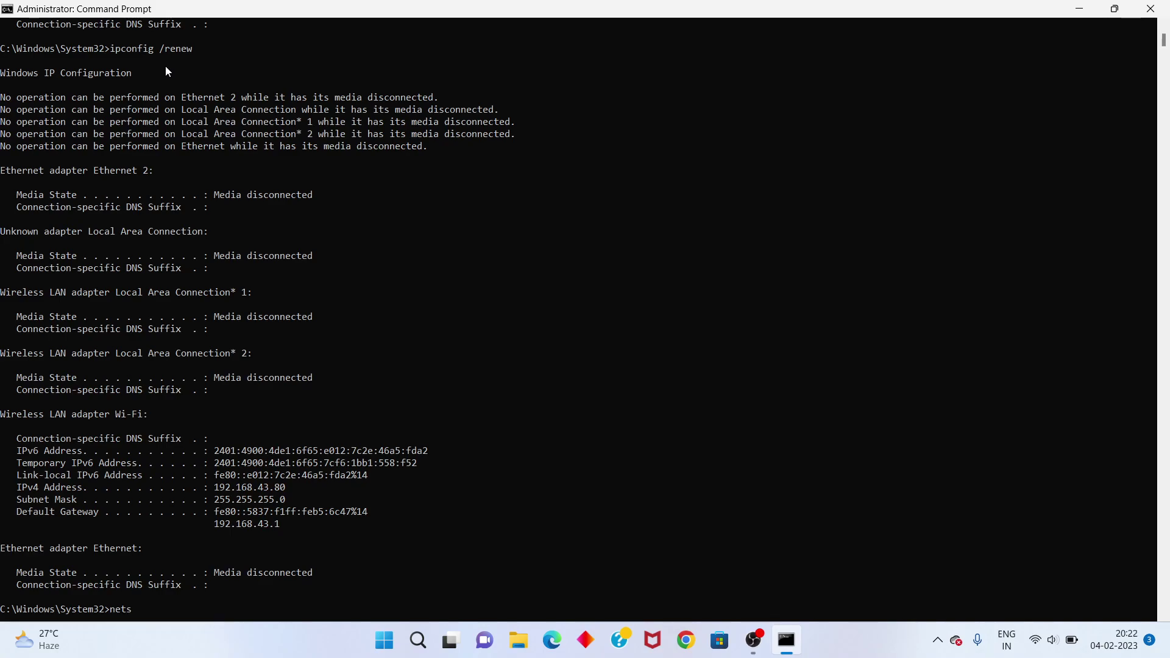
{"action": "type", "text": "h winsock reset"}
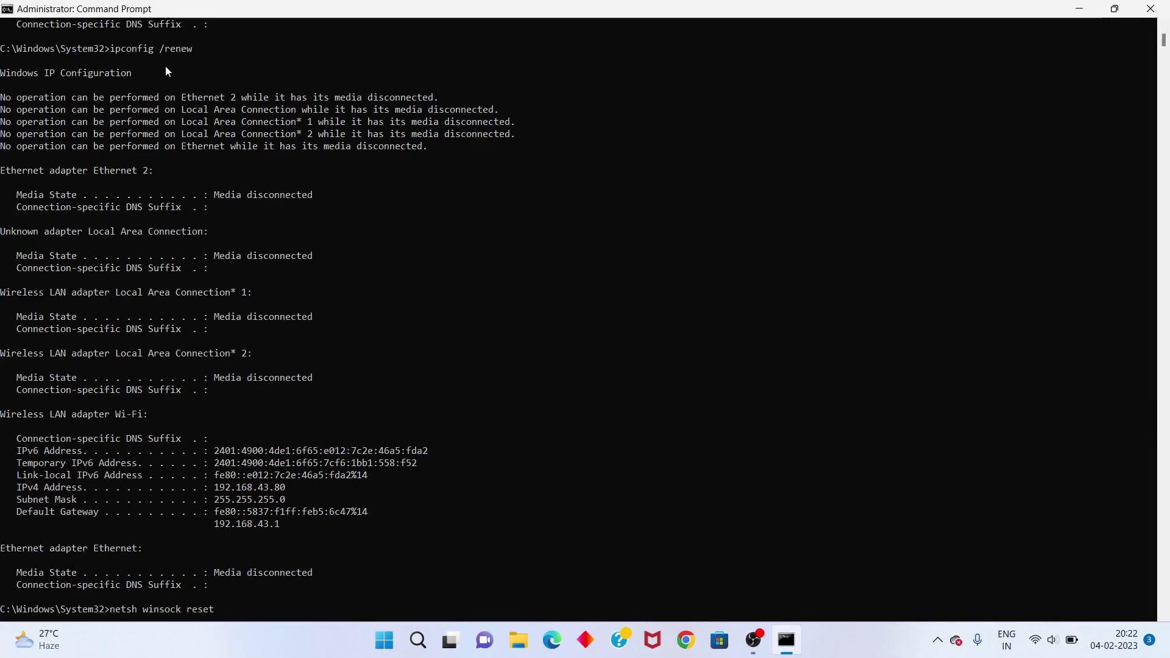
Step: Execute the netsh winsock reset command, then exit Command Prompt
{"action": "key", "text": "Return"}
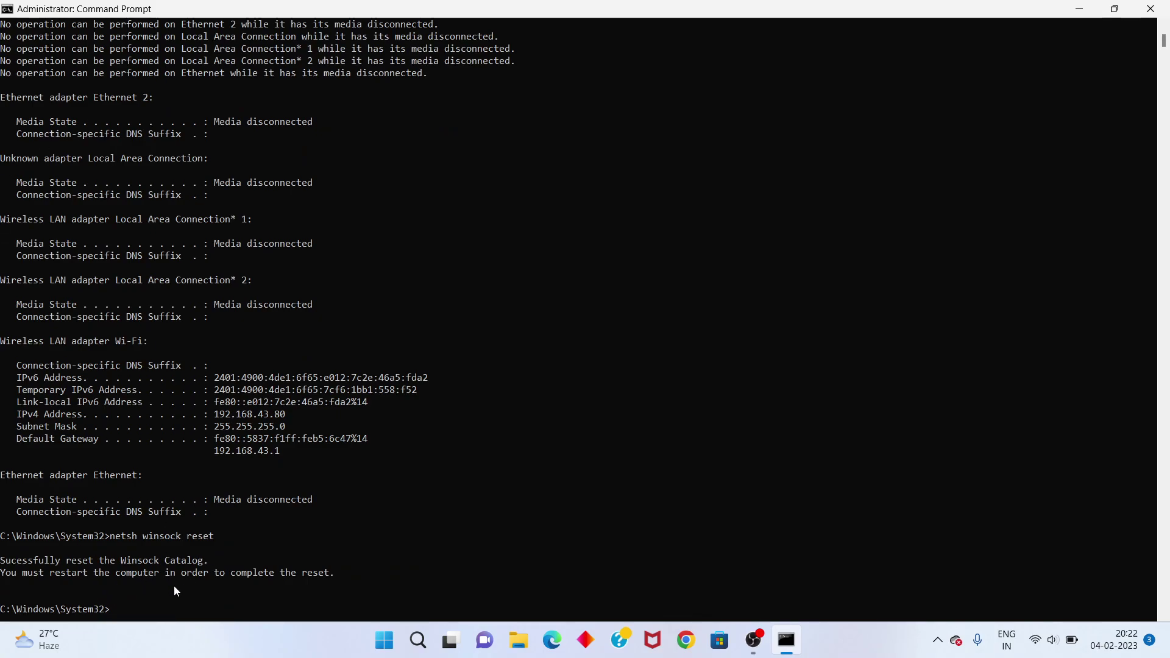
{"action": "type", "text": "ei"}
{"action": "key", "text": "BackSpace"}
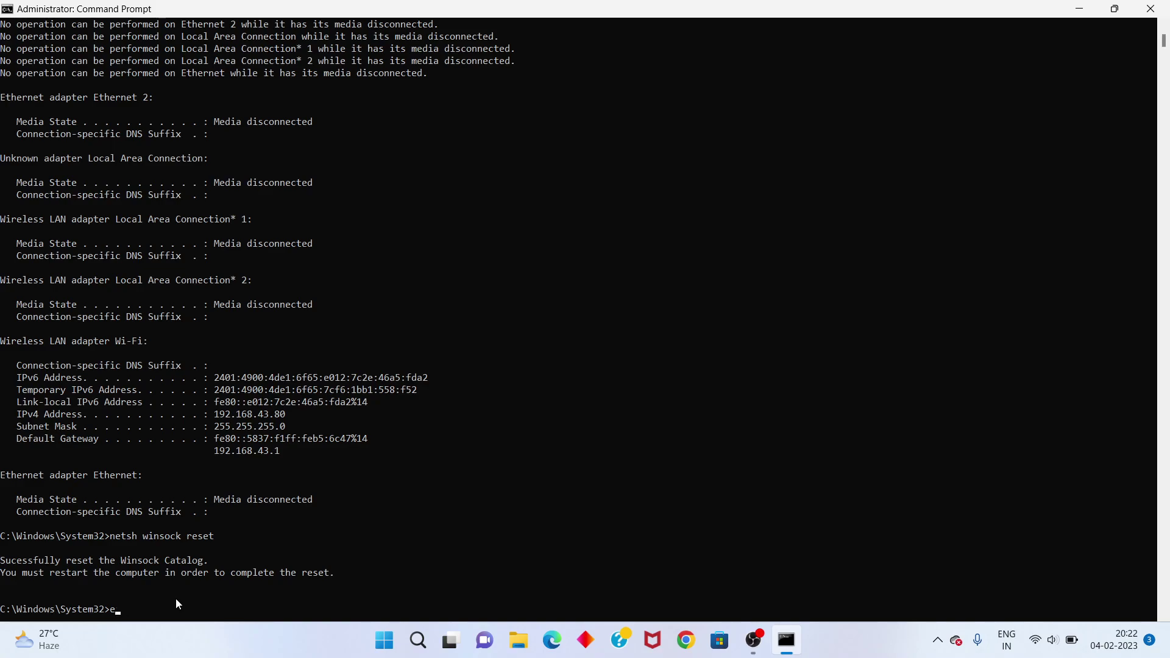
{"action": "type", "text": "xit"}
{"action": "key", "text": "Return"}
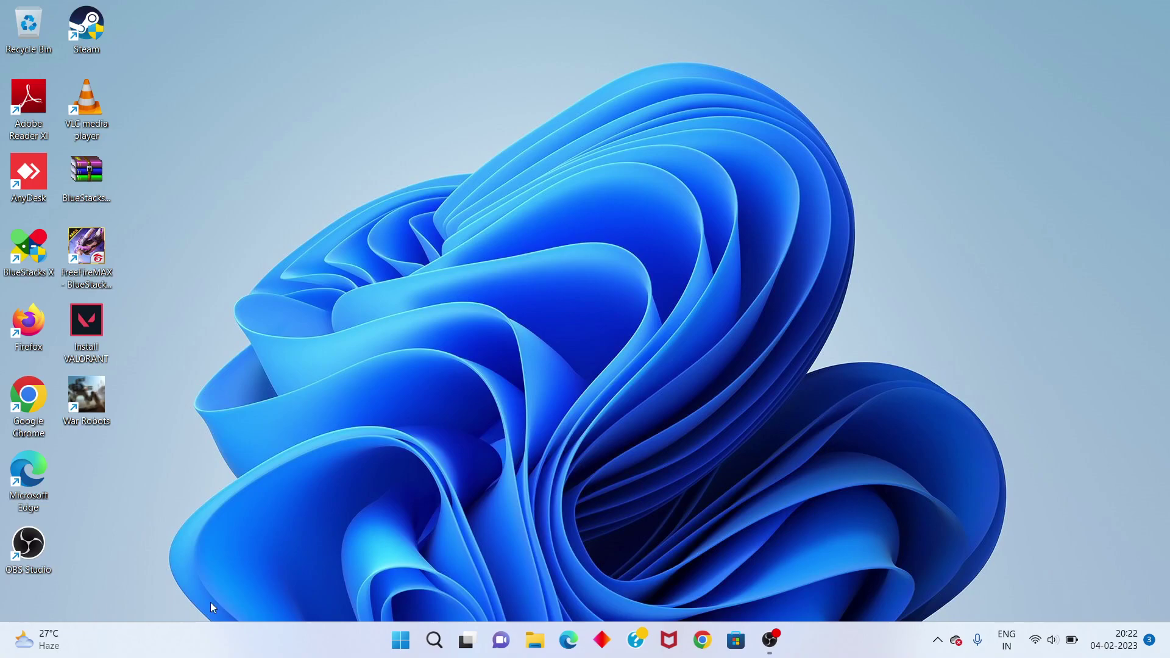
Step: Search Windows for 'con' and open Control Panel from the best match
{"action": "left_click", "coordinate": [437, 645]}
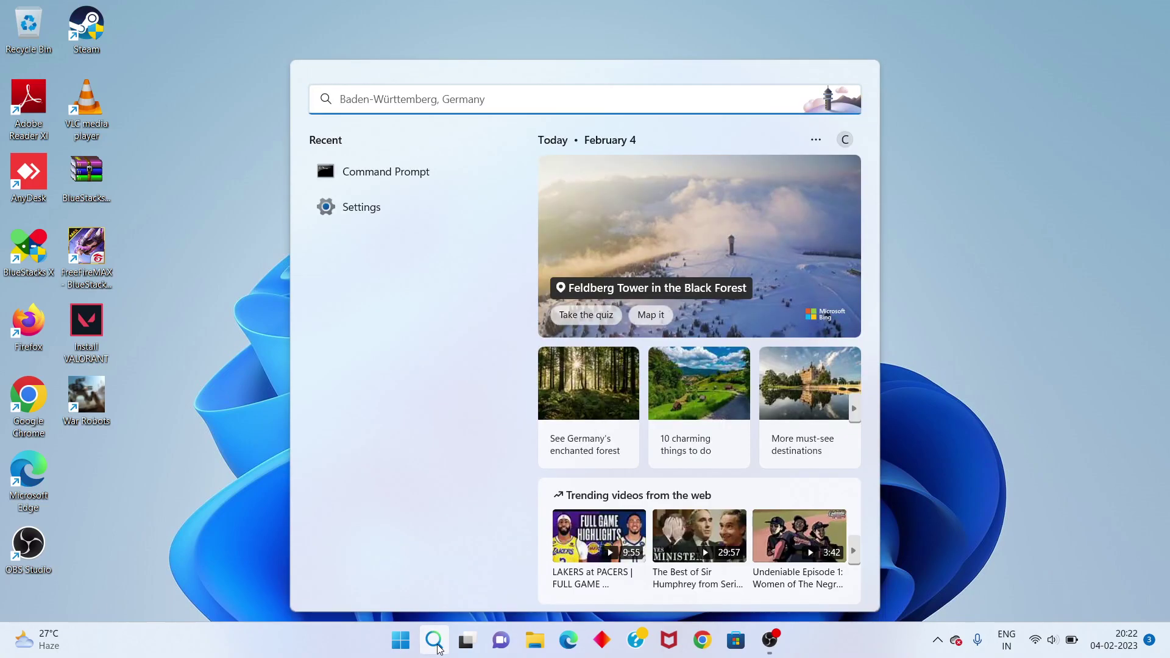
{"action": "type", "text": "con"}
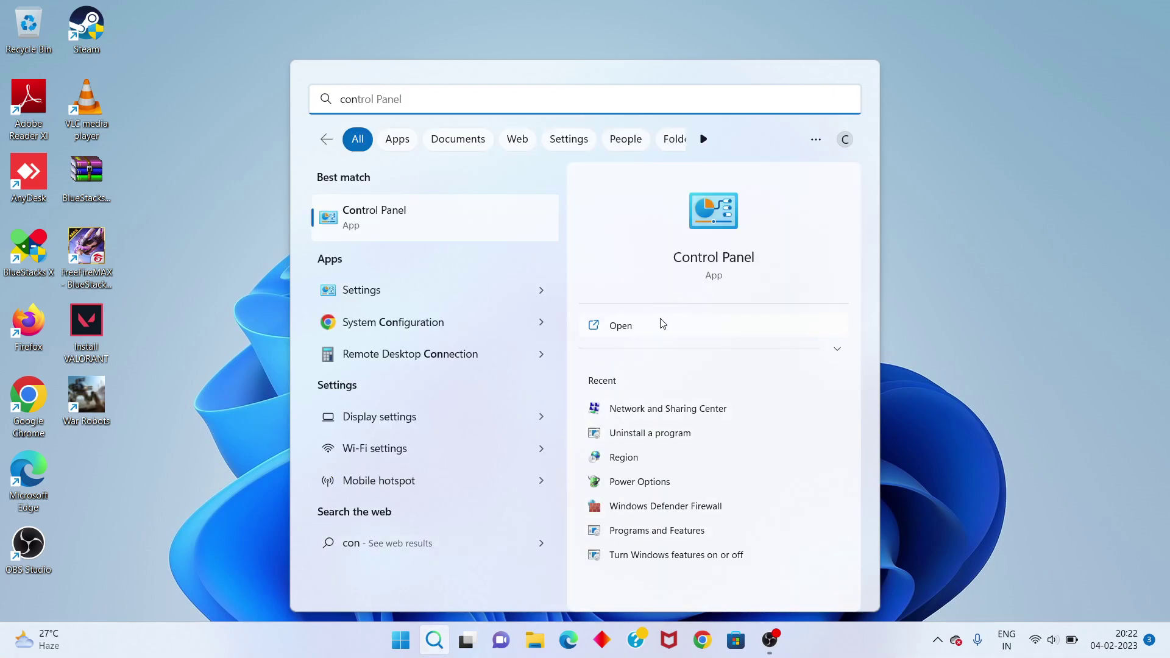
{"action": "left_click", "coordinate": [671, 328]}
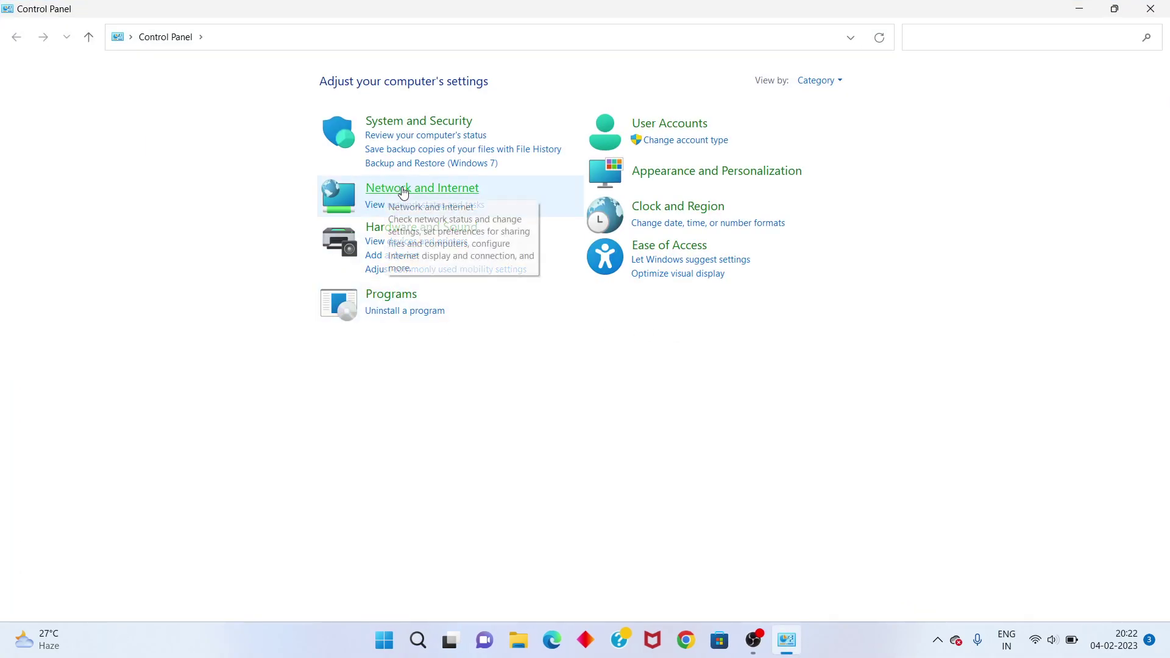
Step: Go through Network and Internet to Network and Sharing Center and show the Wi-Fi (Redmi 8) status
{"action": "left_click", "coordinate": [449, 192]}
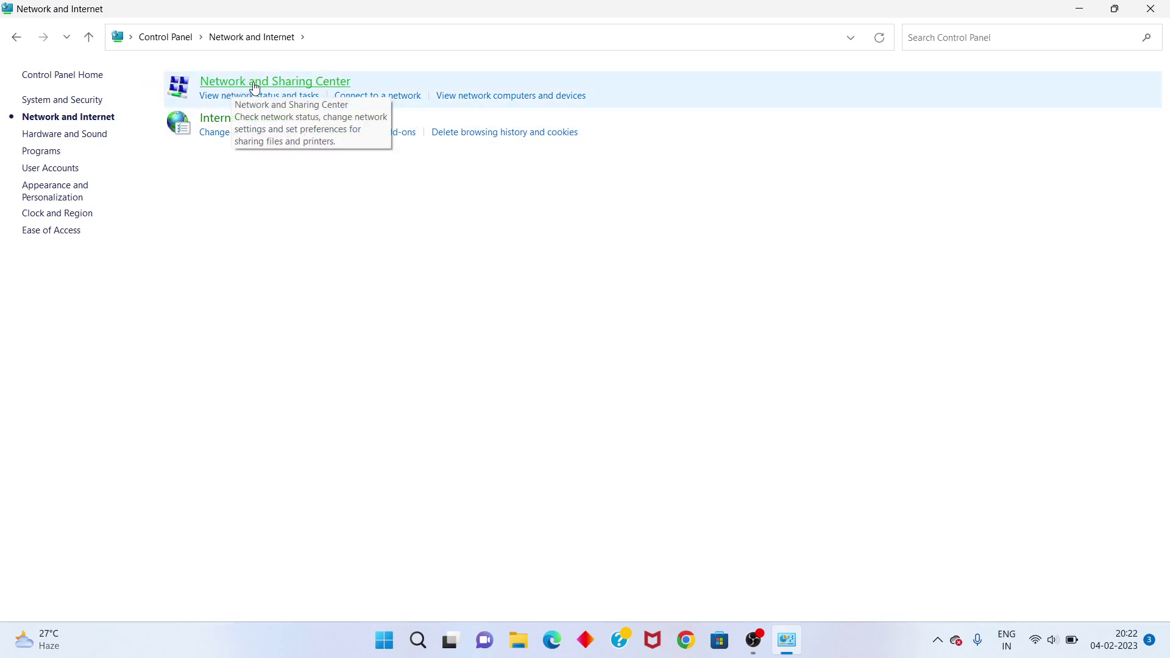
{"action": "left_click", "coordinate": [314, 83]}
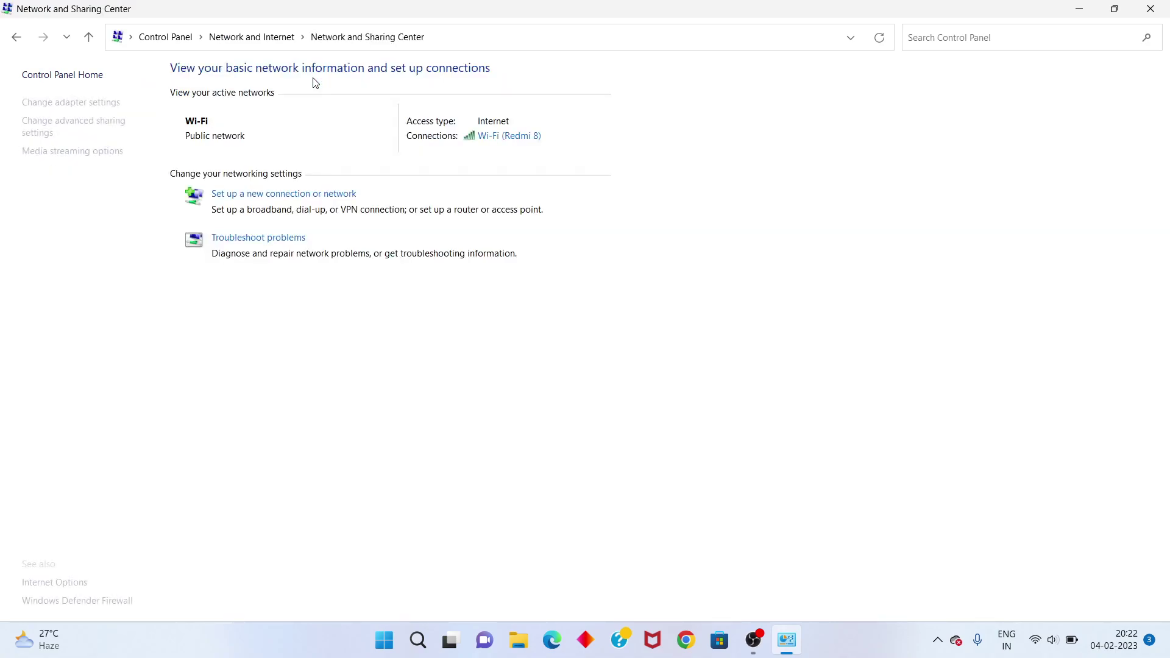
{"action": "left_click", "coordinate": [507, 138]}
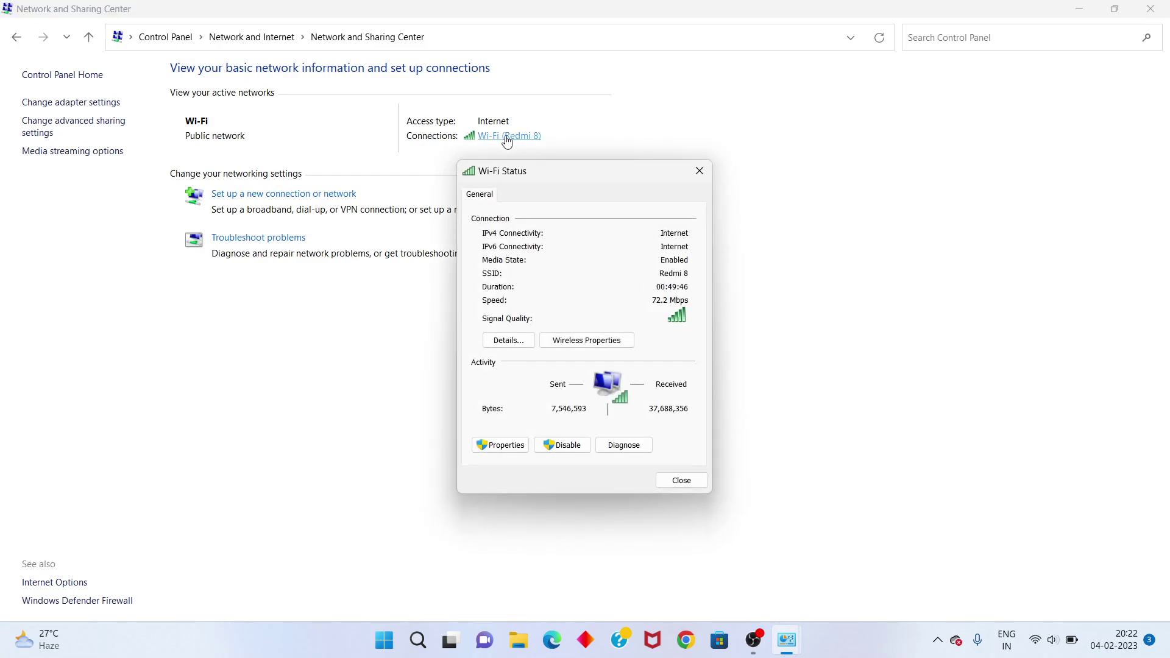
Step: Open the Wi-Fi adapter's TCP/IPv4 properties and start entering 8 as the Preferred DNS server
{"action": "left_click", "coordinate": [504, 451]}
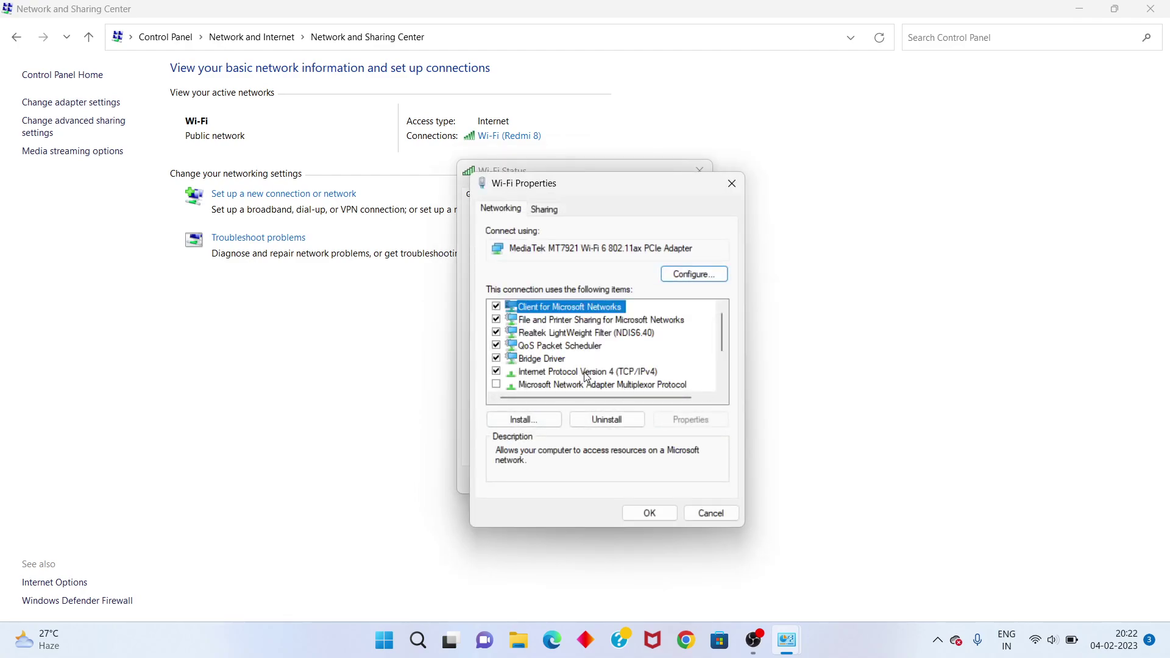
{"action": "left_click", "coordinate": [586, 373]}
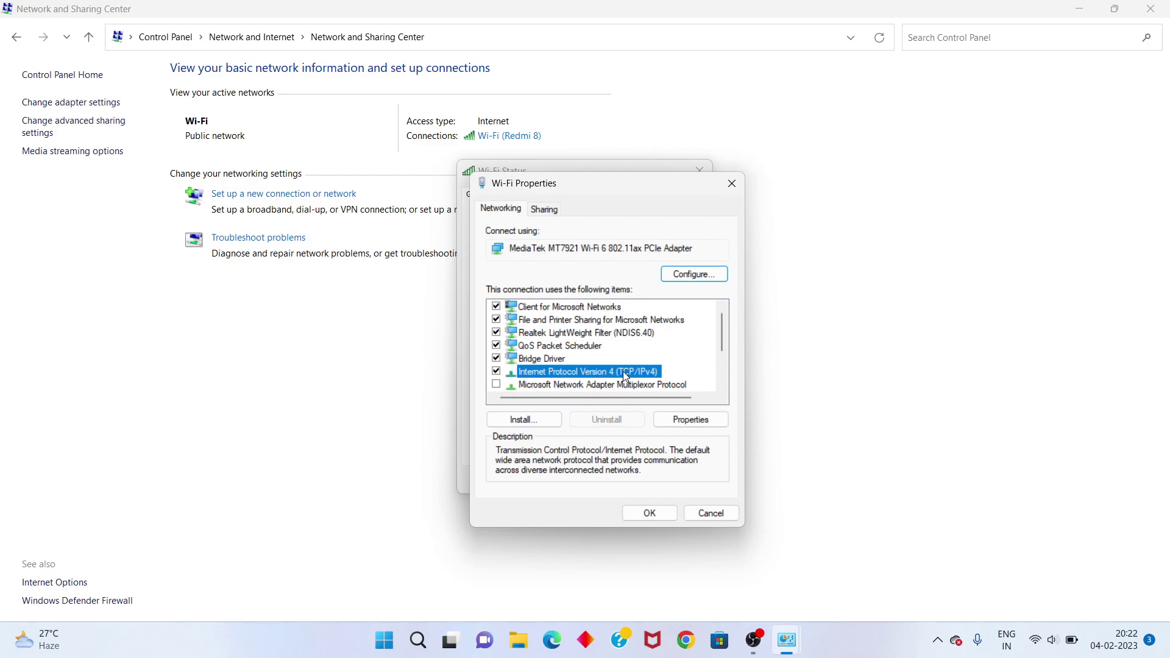
{"action": "left_click", "coordinate": [683, 425]}
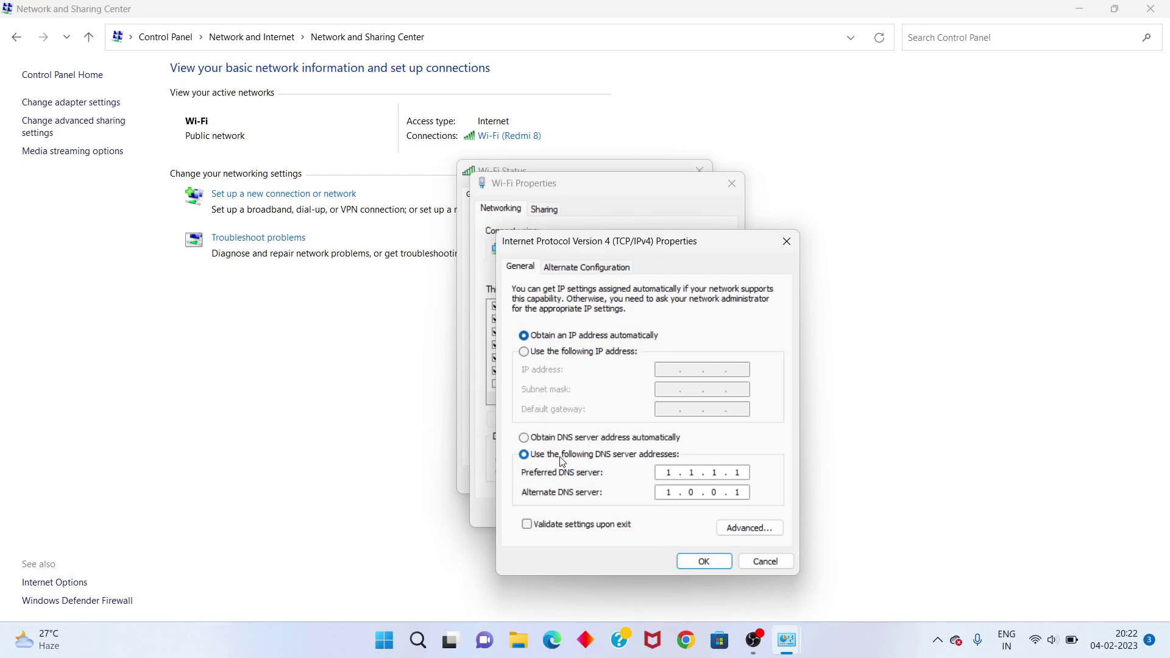
{"action": "left_click", "coordinate": [673, 474]}
{"action": "type", "text": "8"}
Step: Change the Wi-Fi IPv4 preferred DNS server to 8.8.8.8
{"action": "key", "text": "Right"}
{"action": "key", "text": "BackSpace"}
{"action": "type", "text": "8.8"}
{"action": "key", "text": "BackSpace"}
{"action": "type", "text": "8"}
{"action": "type", "text": "8"}
{"action": "key", "text": "BackSpace"}
{"action": "key", "text": "BackSpace"}
{"action": "type", "text": "8.8.8"}
Step: Change the alternate DNS server to 8.8.4.4
{"action": "key", "text": "BackSpace"}
{"action": "type", "text": "4"}
{"action": "key", "text": "BackSpace"}
{"action": "type", "text": "4"}
Step: Apply the 8.8.8.8 / 8.8.4.4 DNS change and close Wi-Fi Properties, Wi-Fi Status and Network and Sharing Center
{"action": "left_click", "coordinate": [705, 562]}
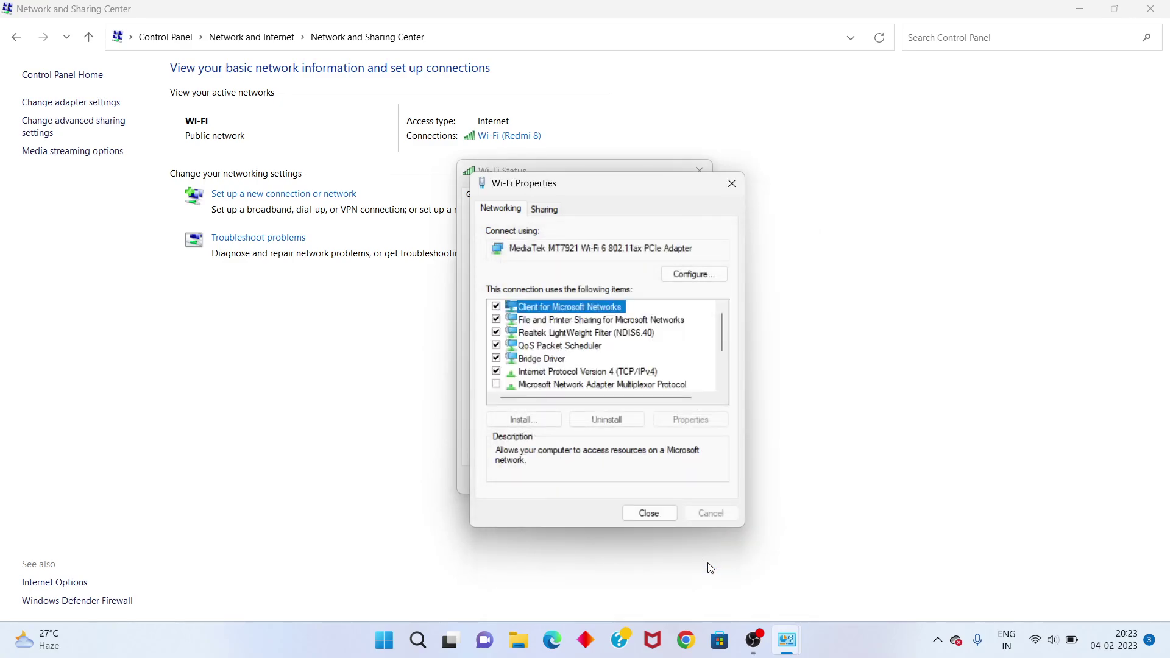
{"action": "left_click", "coordinate": [648, 512]}
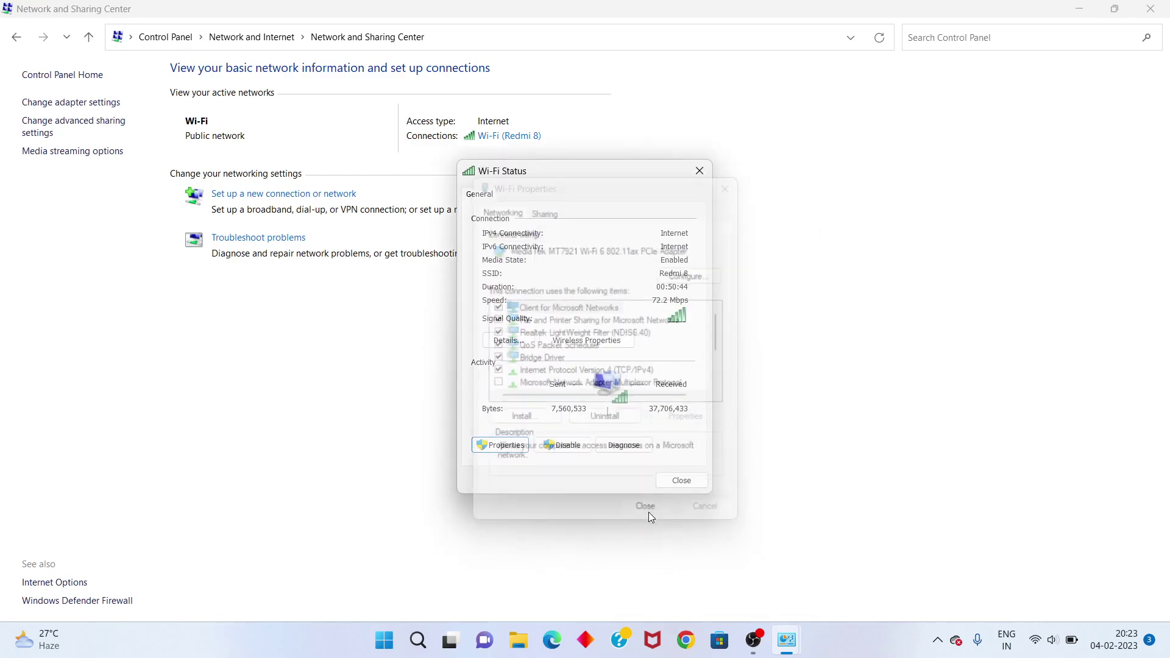
{"action": "left_click", "coordinate": [677, 487]}
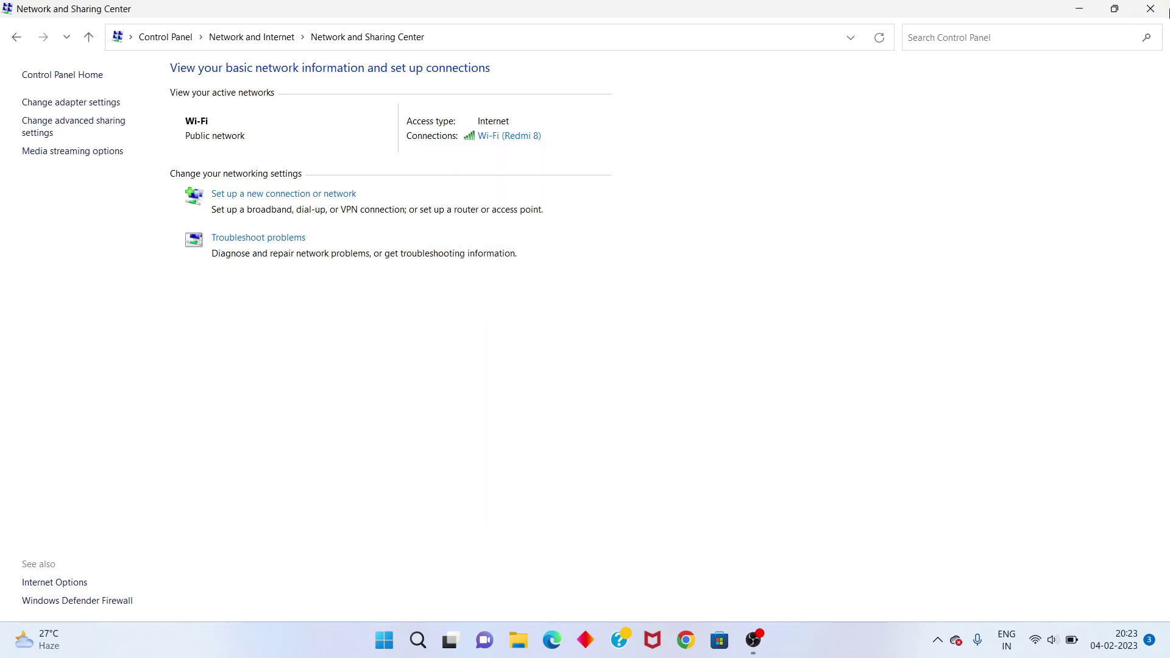
{"action": "left_click", "coordinate": [1167, 8]}
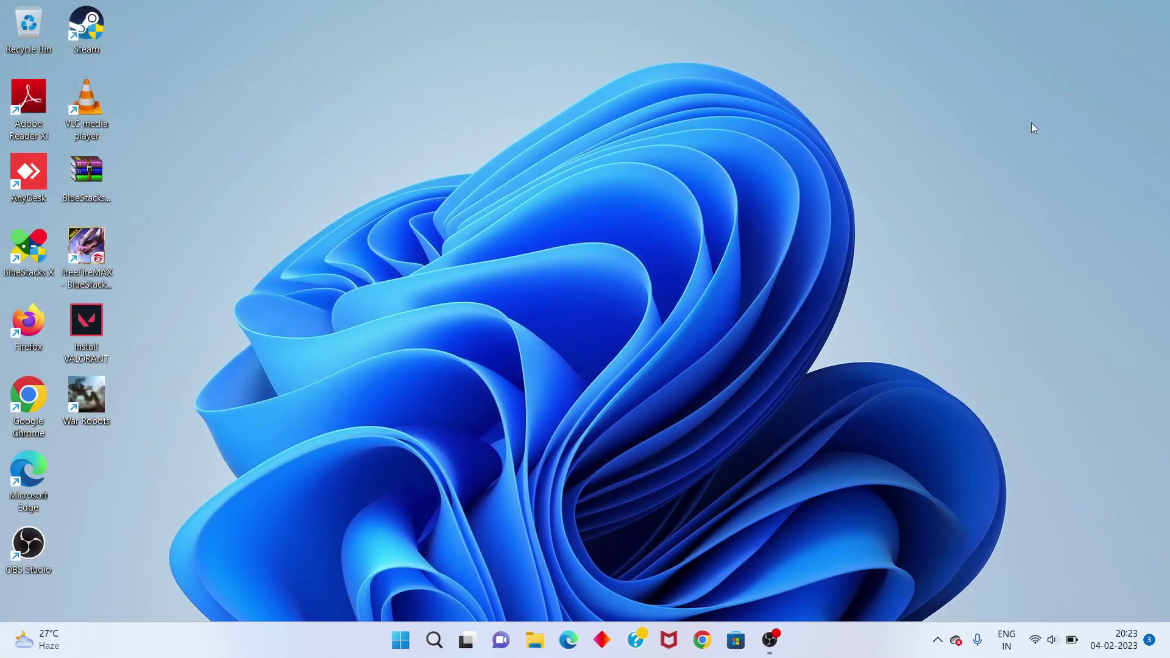
Step: Show the Start menu power options with Sleep, Shut down and Restart
{"action": "left_click", "coordinate": [401, 639]}
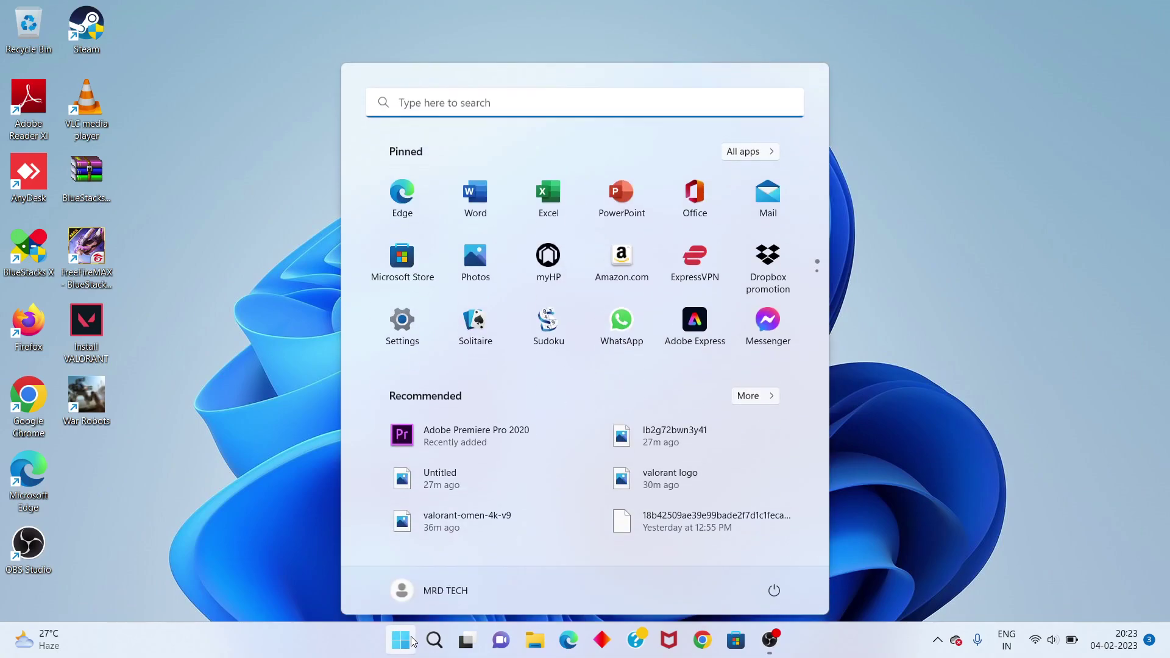
{"action": "left_click", "coordinate": [773, 587]}
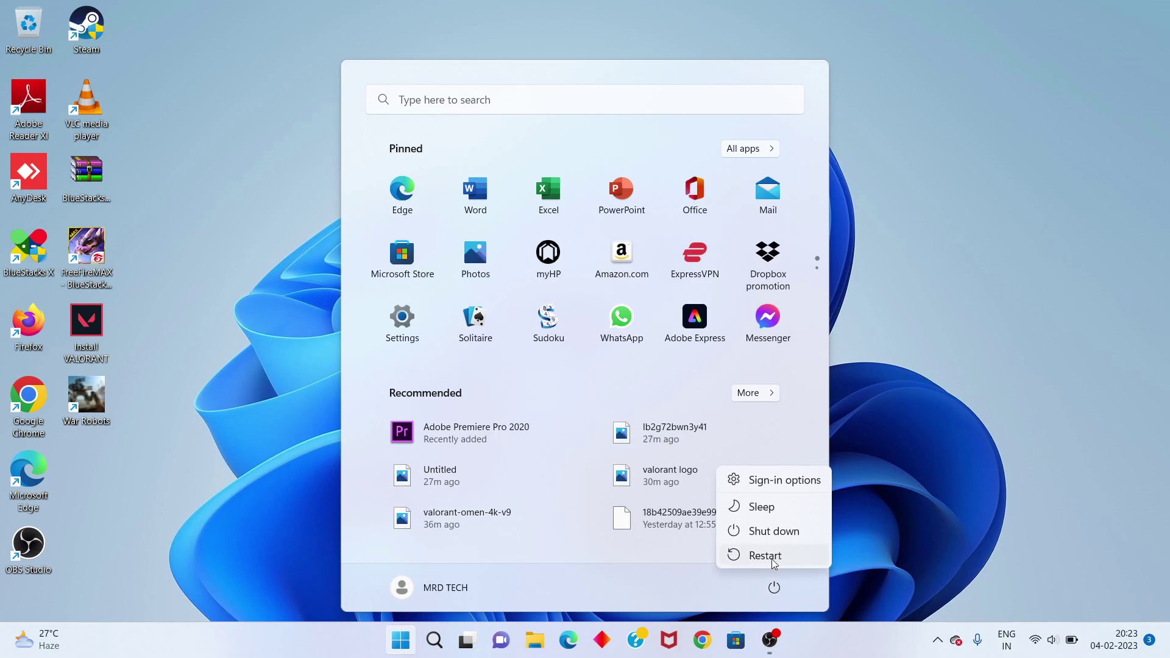